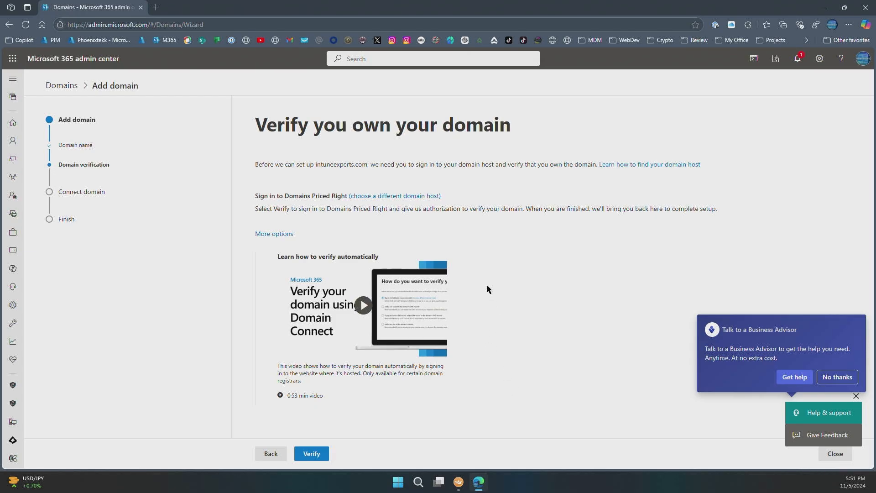
Look through the list of alternative DNS hosts for the domain without choosing one
click(395, 196)
click(456, 192)
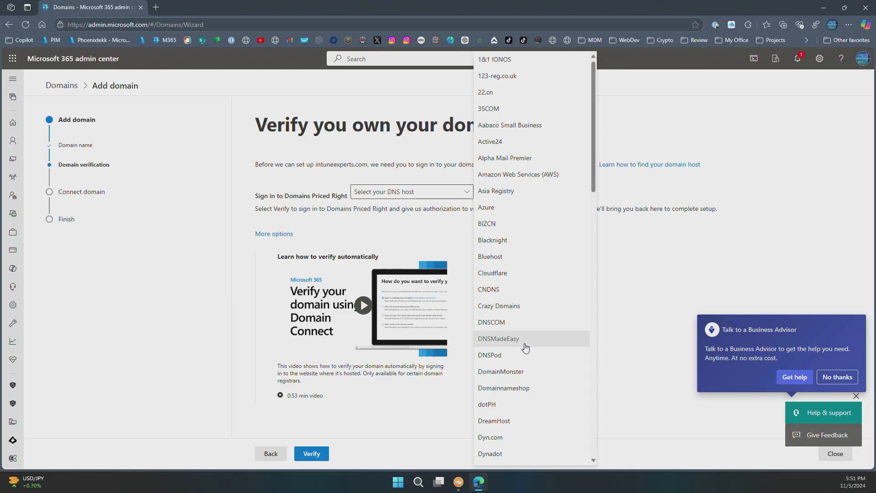
scroll(530, 423, down, 1)
scroll(529, 461, down, 5)
scroll(532, 320, up, 6)
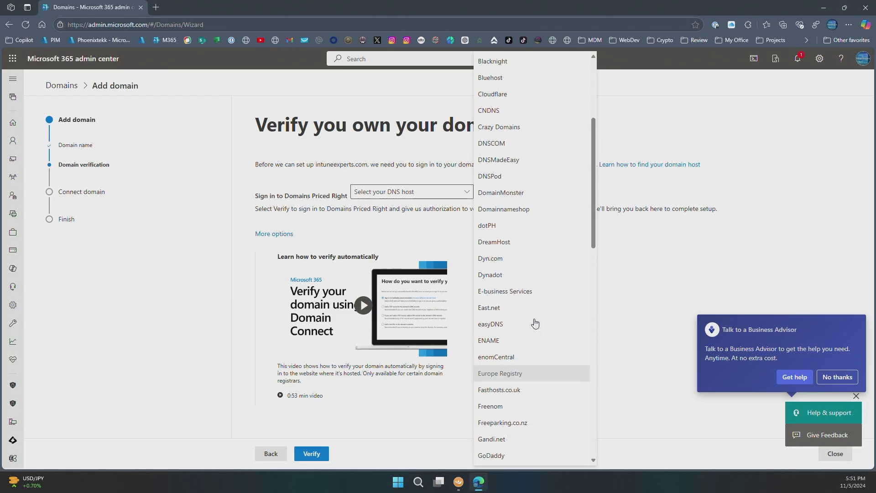
click(444, 221)
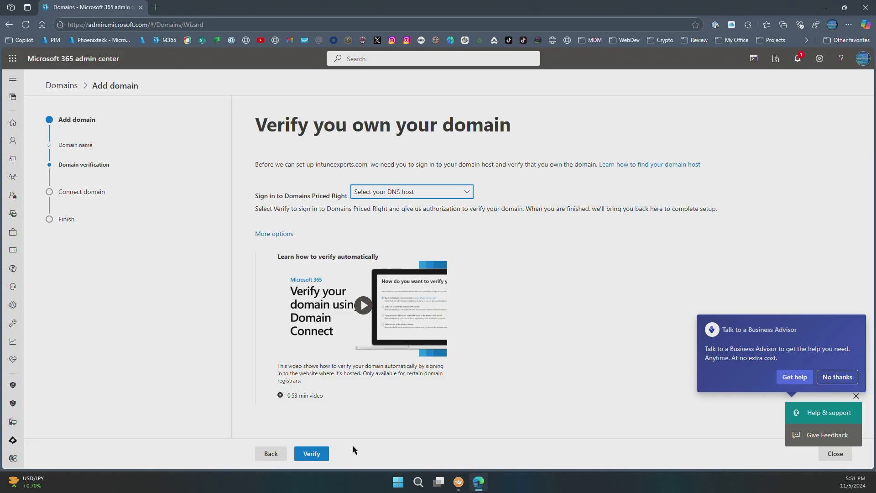
Verify ownership of intuneexperts.com by signing in to Domains Priced Right and authorizing the connection
click(319, 454)
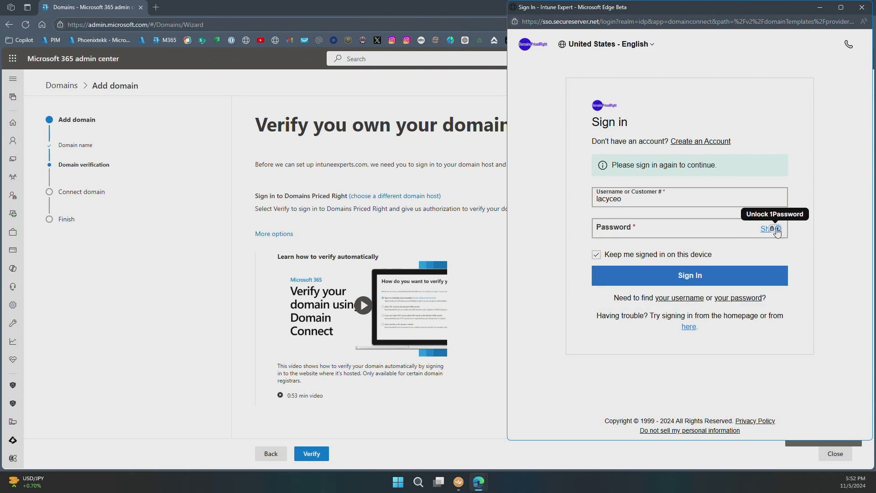
click(671, 272)
click(662, 391)
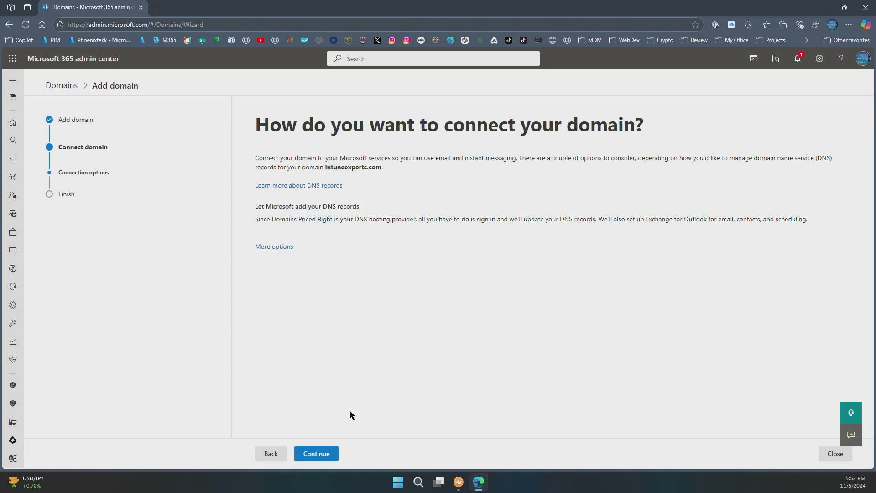
Continue with Microsoft adding the DNS records and expand the advanced options for additional services
click(320, 453)
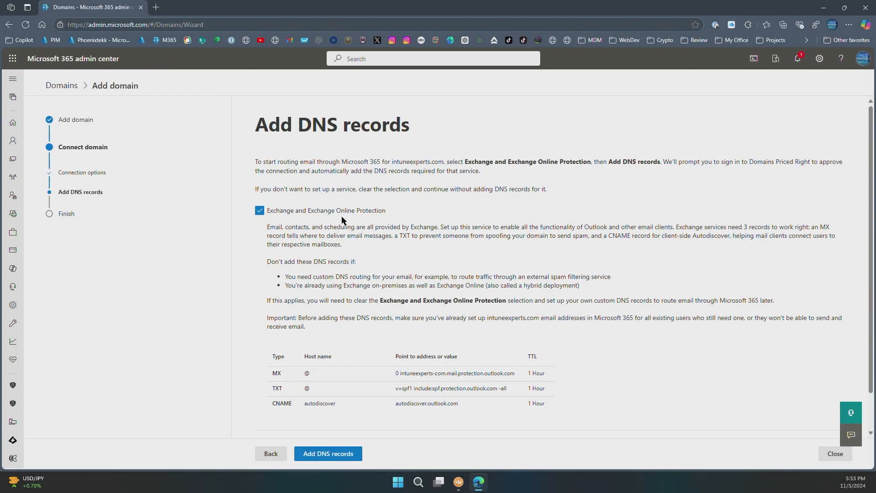
scroll(315, 296, down, 1)
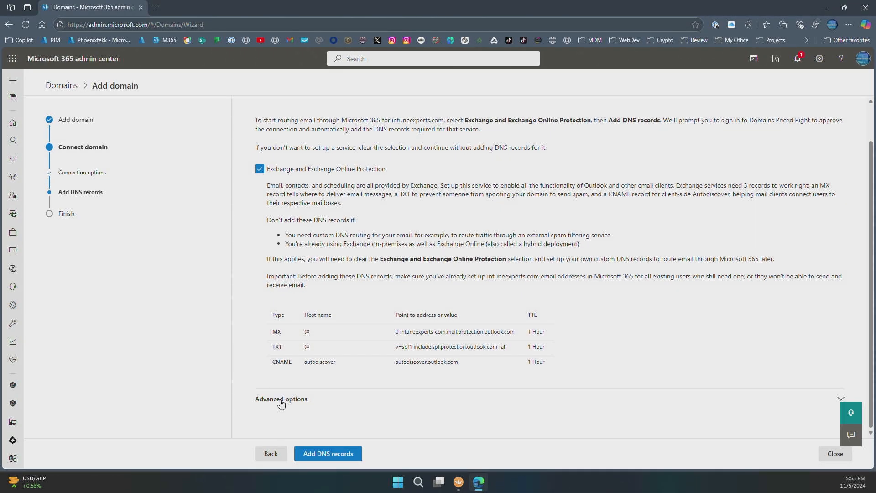
click(282, 400)
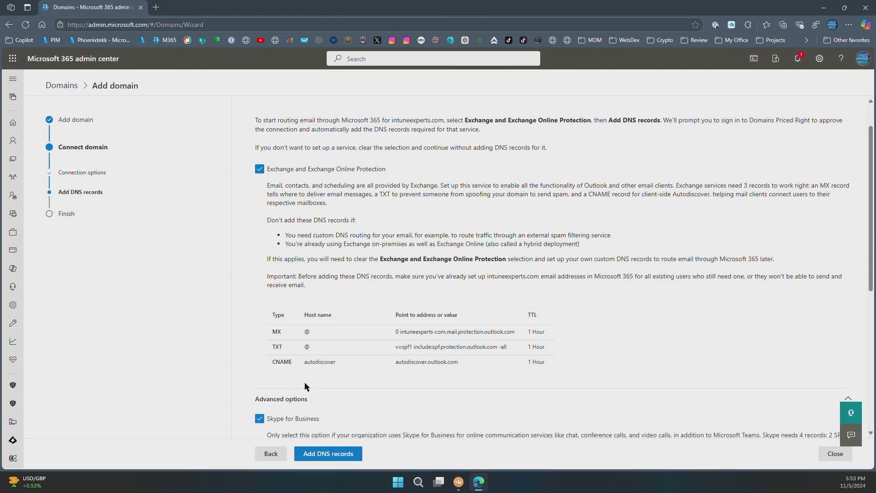
scroll(305, 382, down, 6)
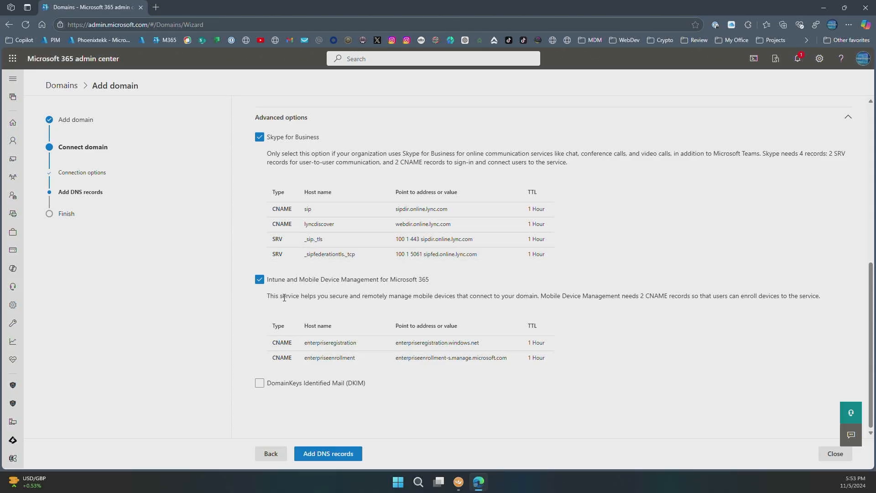
Exclude Intune and Mobile Device Management for Microsoft 365 and include DomainKeys Identified Mail (DKIM) in the DNS records
click(259, 279)
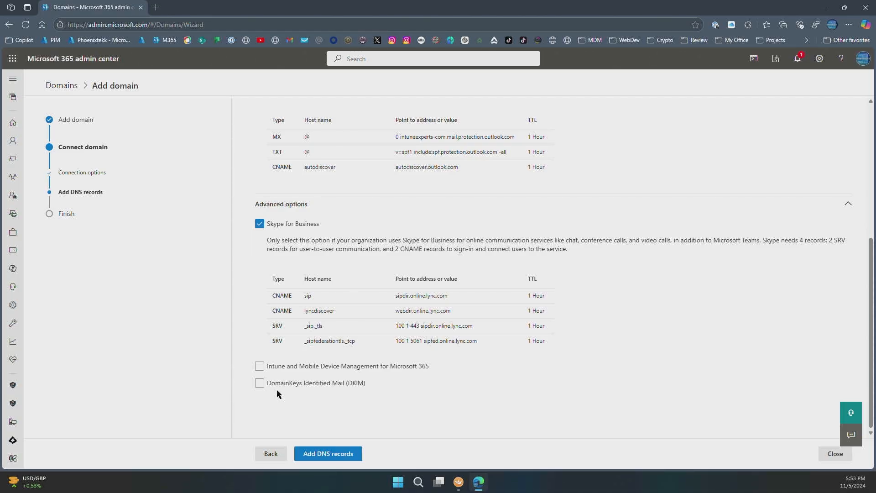
click(316, 386)
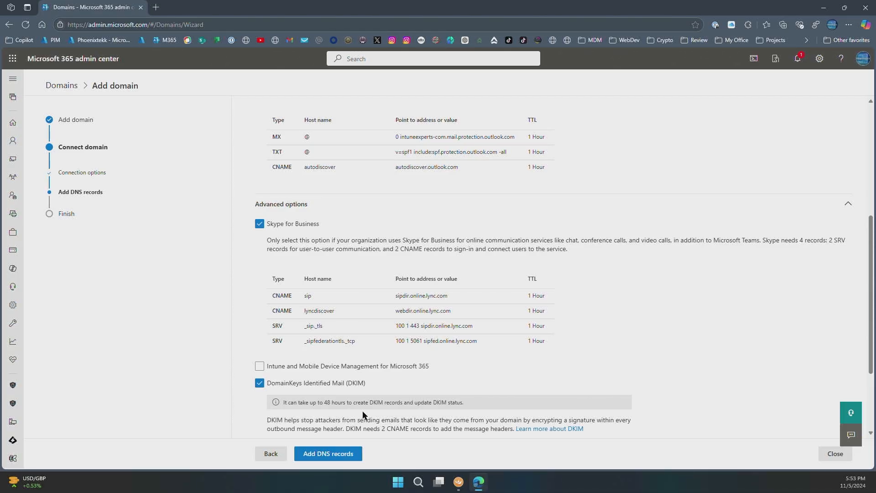
scroll(404, 395, down, 3)
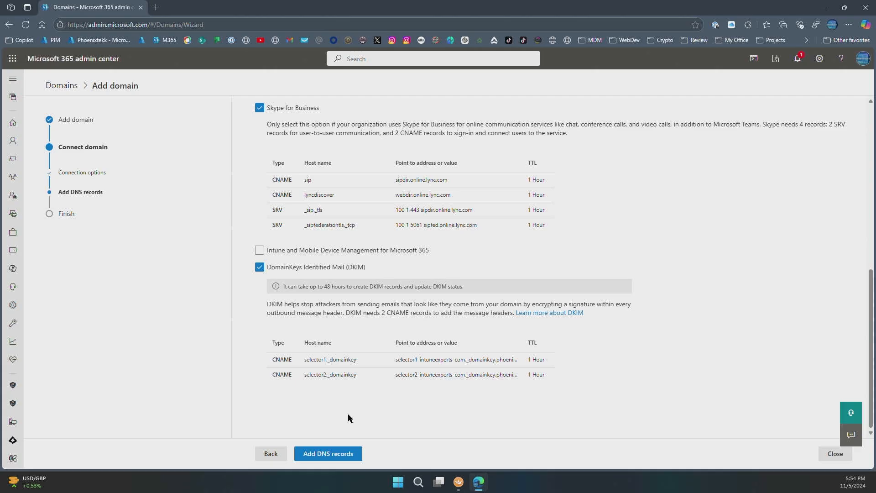
Add the selected DNS records with authorization from Domains Priced Right and finish the domain setup
click(334, 455)
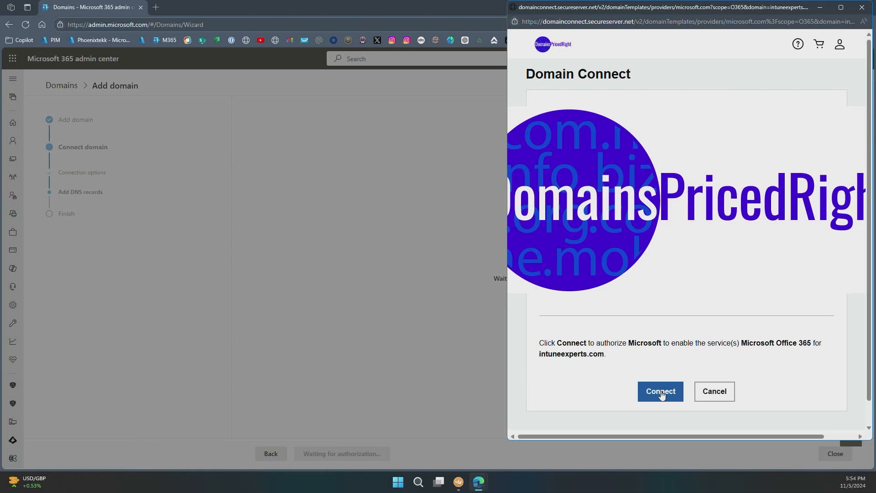
click(661, 392)
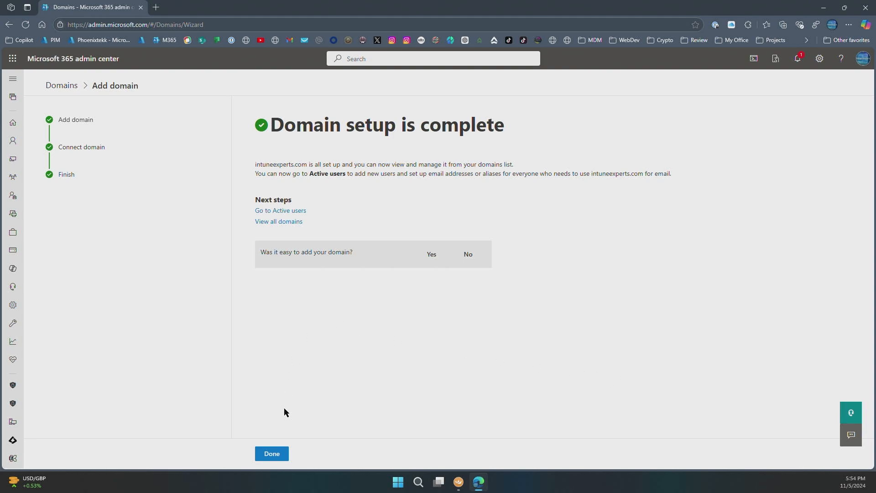
click(272, 454)
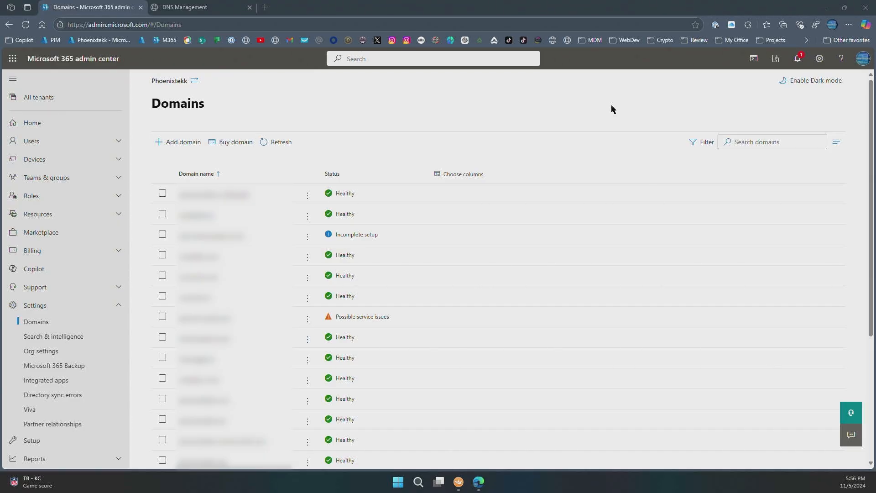
Start adding a domain with the name intuneexperts.com and continue to its ownership verification
click(183, 142)
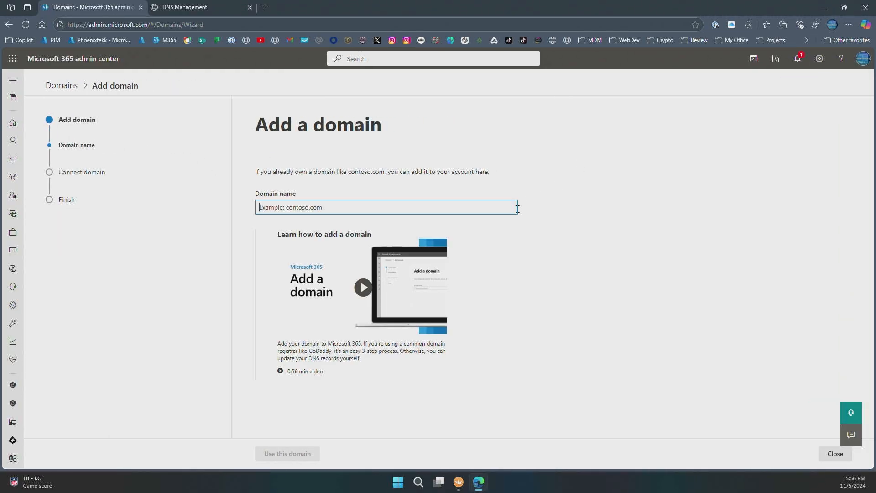
text(intuneex)
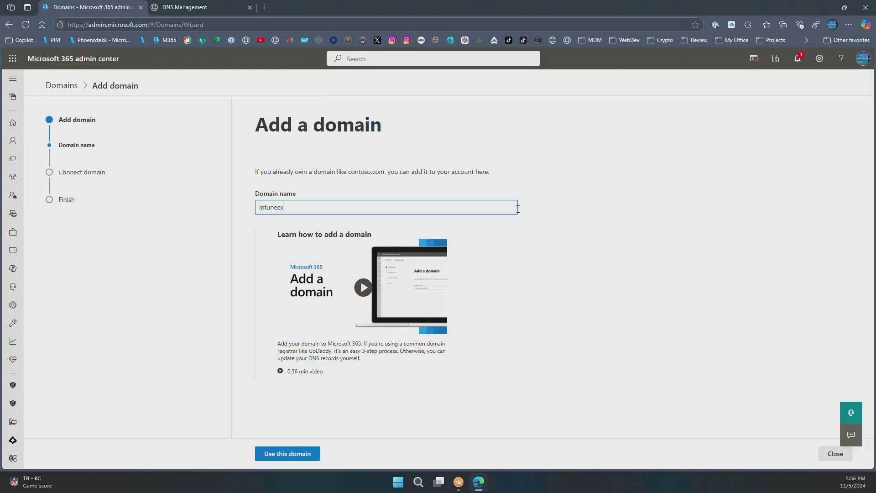
text(perts.com)
click(292, 454)
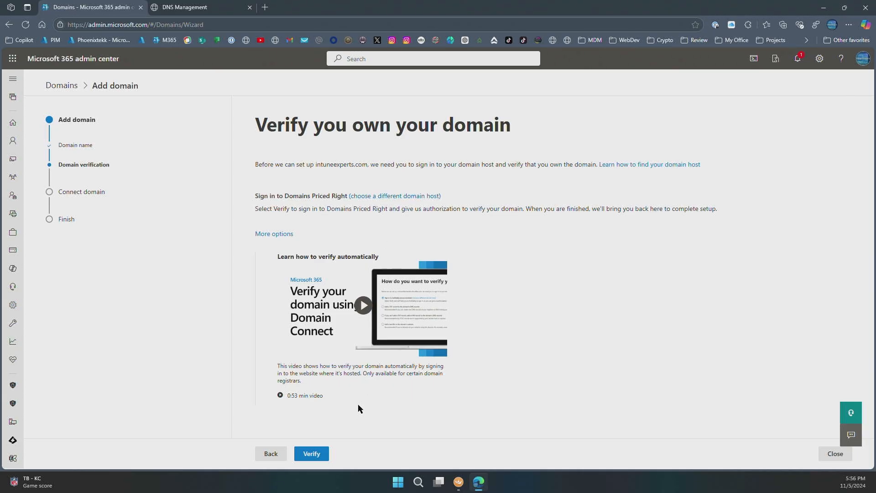
Choose Other as the DNS host to verify the domain with a manually added record
click(383, 197)
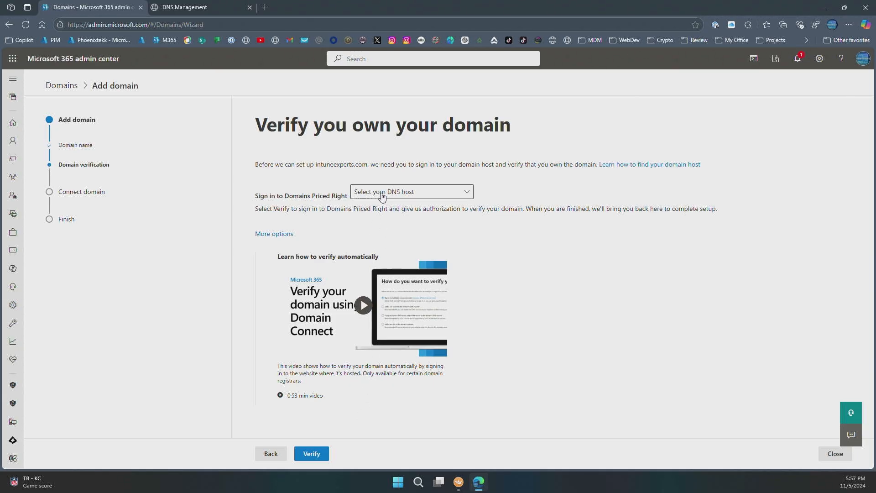
click(382, 196)
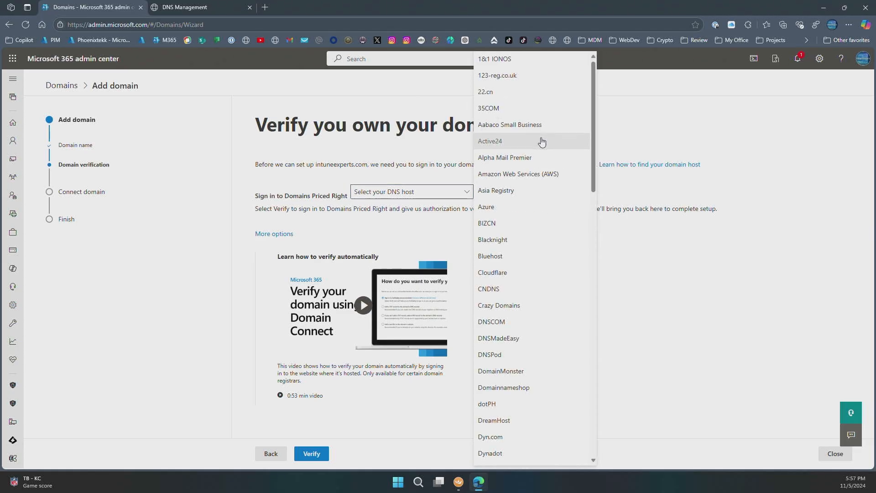
scroll(532, 255, down, 15)
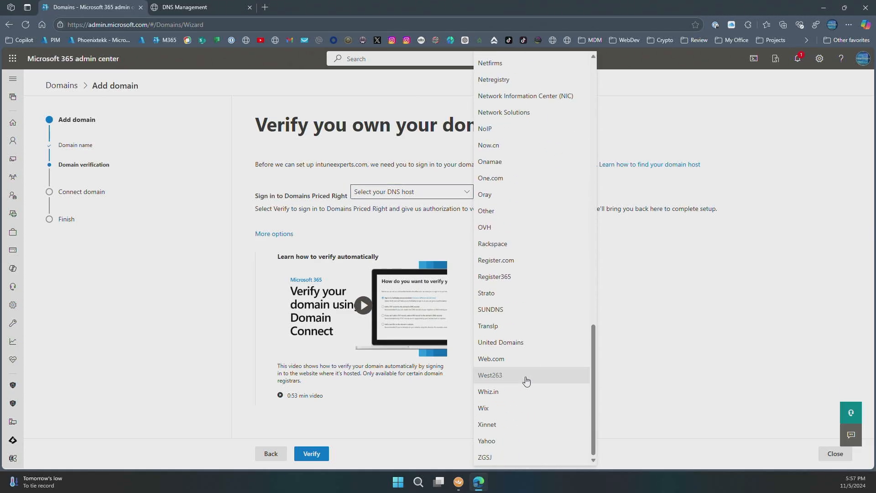
click(487, 211)
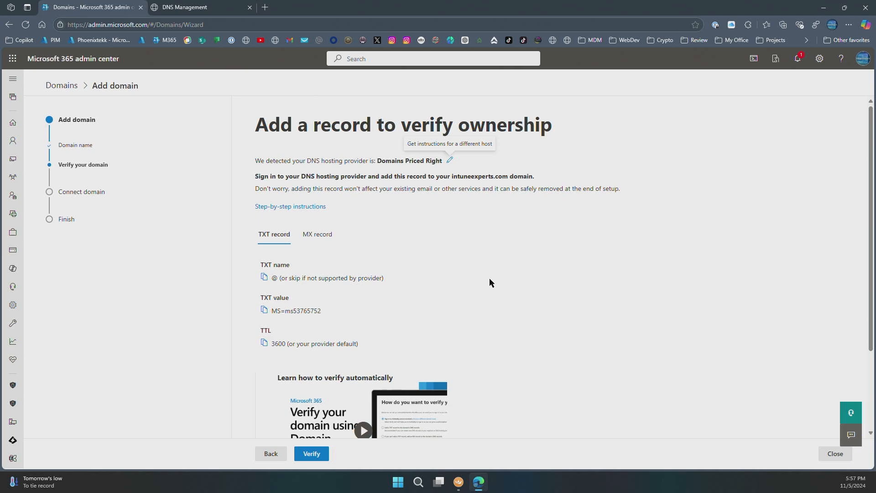
Copy the TXT verification value and switch to the DNS Management page for intuneexperts.com
scroll(460, 215, down, 2)
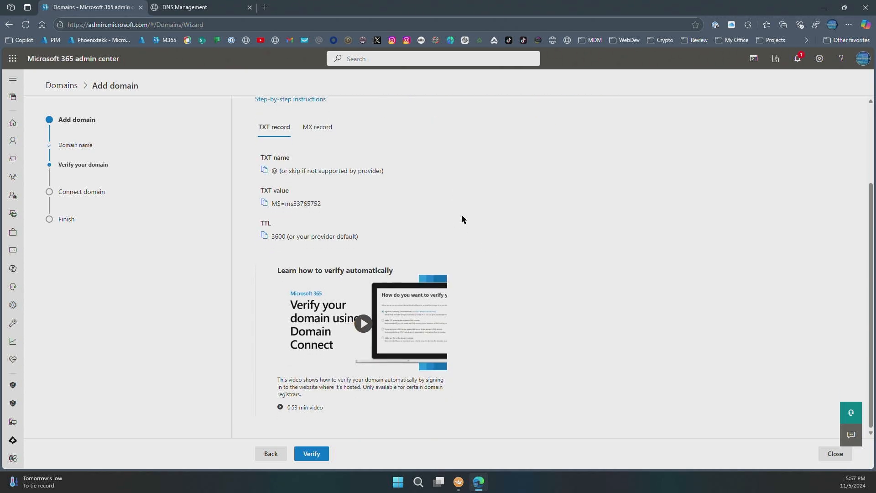
scroll(456, 250, up, 2)
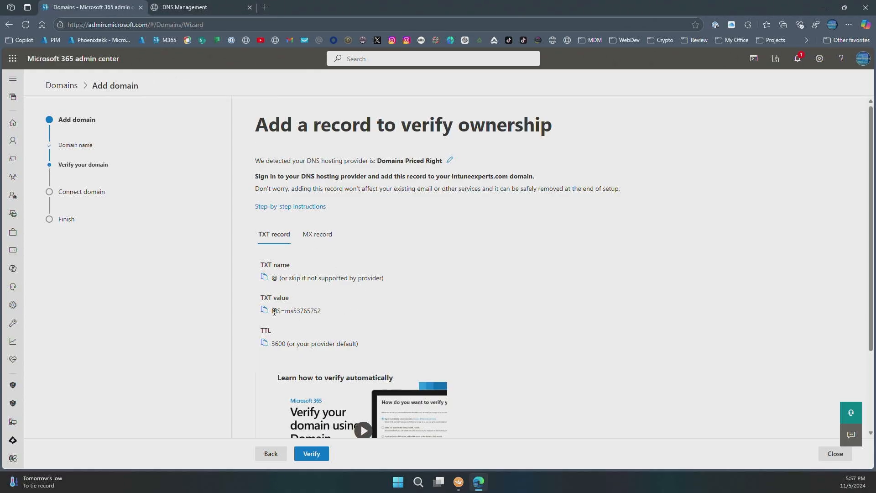
drag(273, 311, 320, 311)
key(ctrl+c)
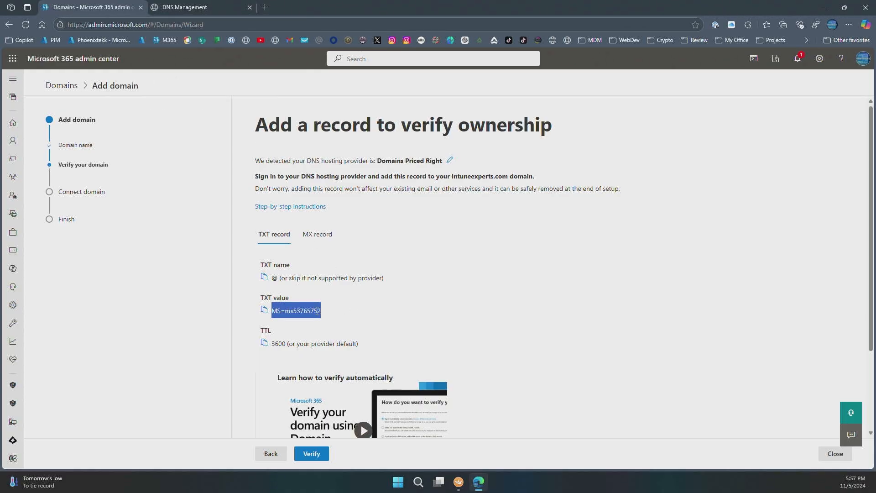
click(205, 8)
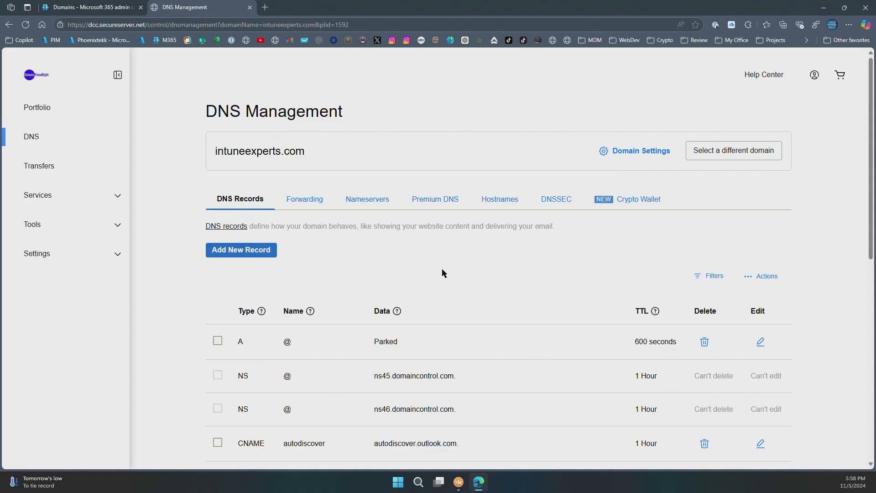
Start a new DNS record of type TXT with the name @ for intuneexperts.com
click(243, 250)
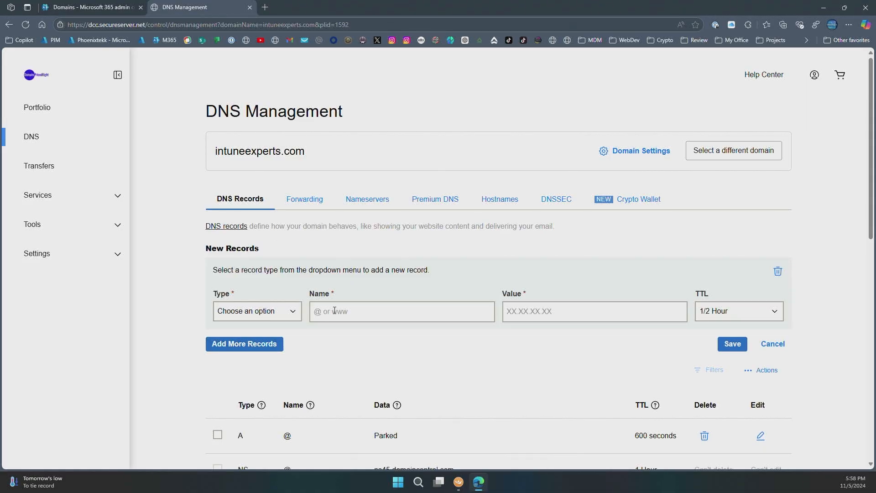
click(293, 311)
click(241, 389)
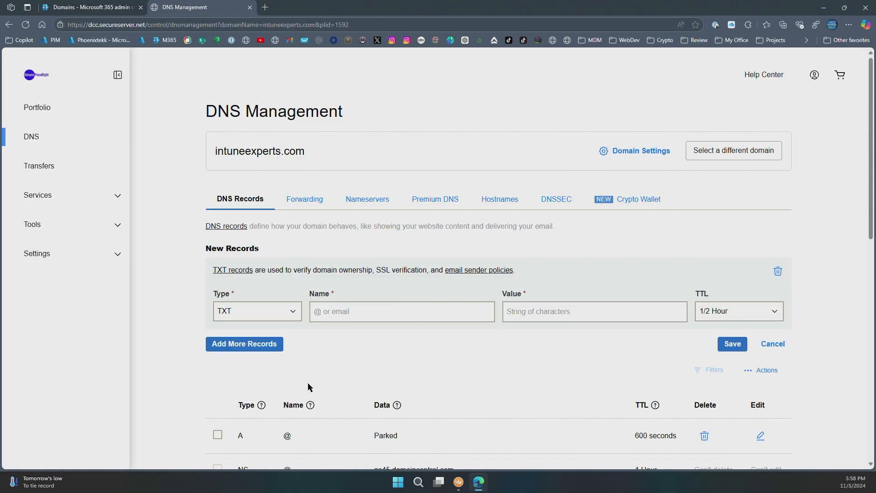
click(390, 312)
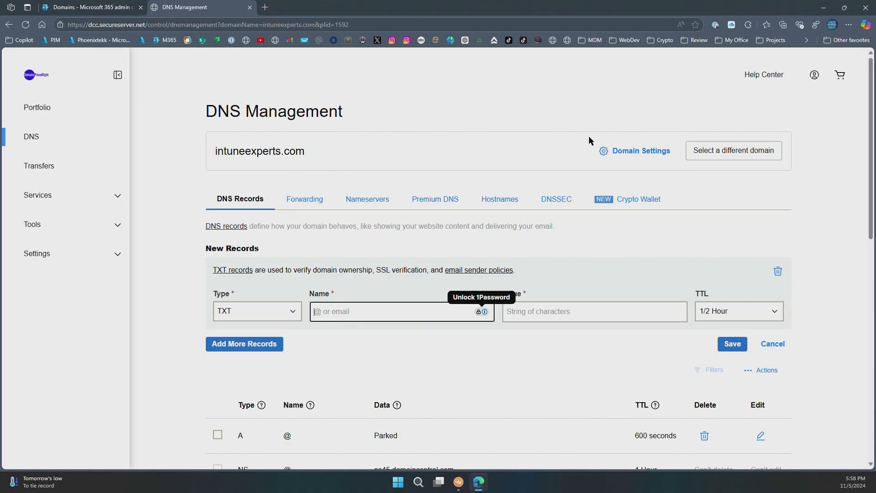
text(@)
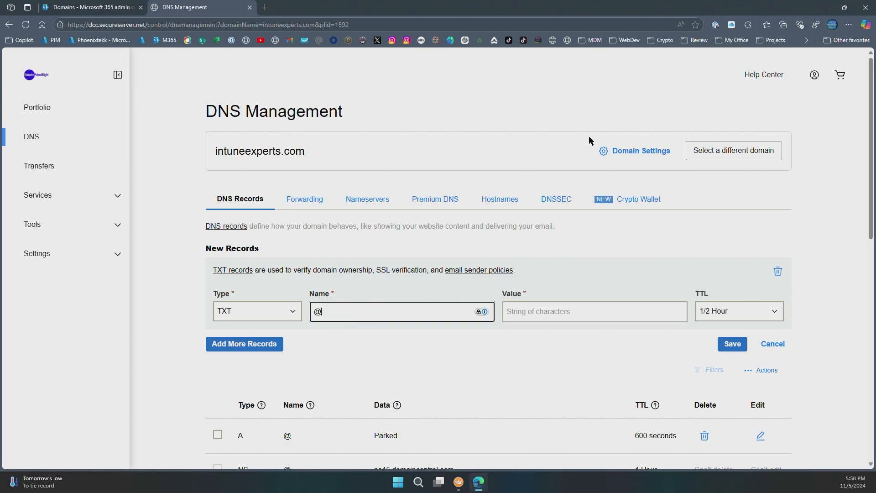
Save the TXT record with the copied verification code as its value and return to the Microsoft 365 domain setup
key(Tab)
key(ctrl+v)
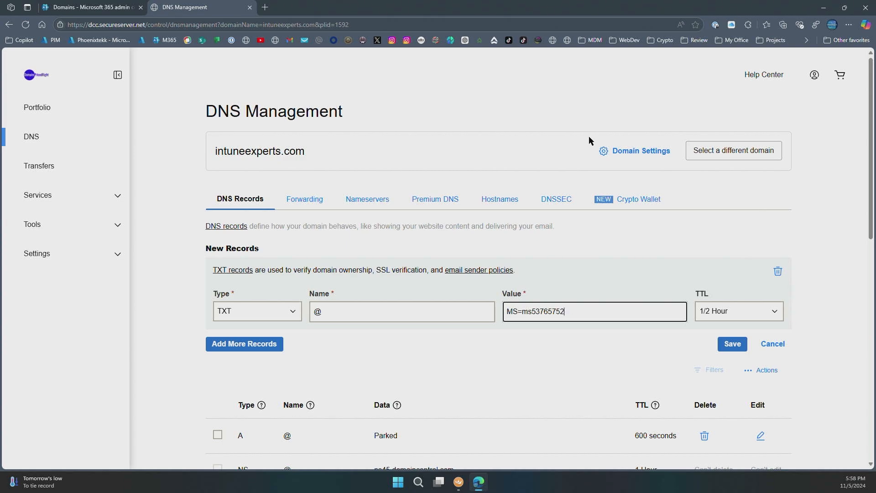
right_click(589, 136)
click(521, 342)
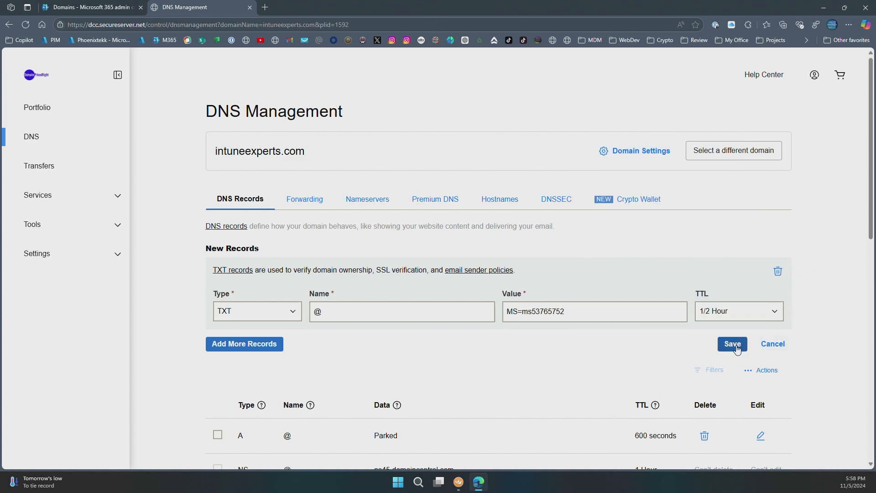
click(733, 344)
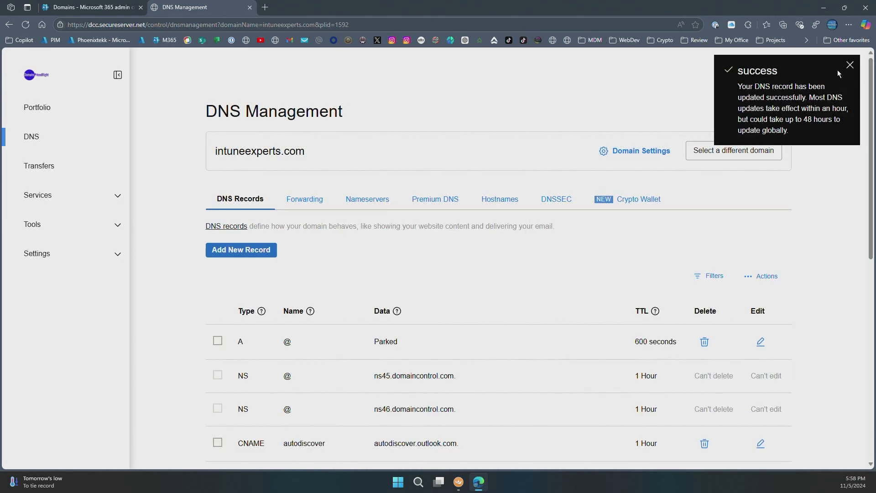
click(850, 65)
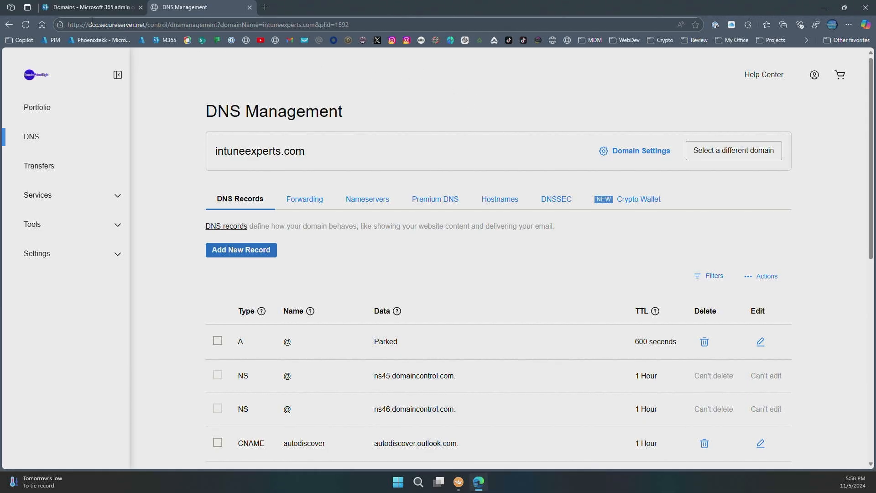
click(91, 7)
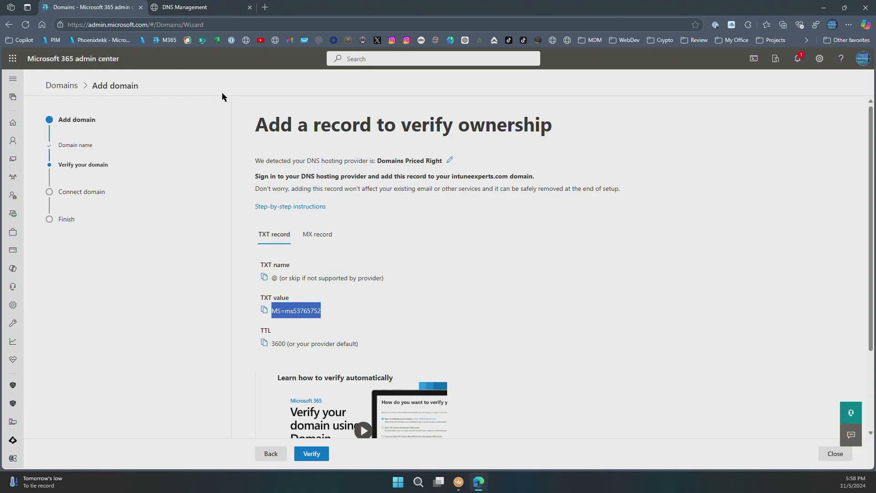
Verify ownership of intuneexperts.com with its TXT record and choose to let Microsoft add the DNS records
click(423, 289)
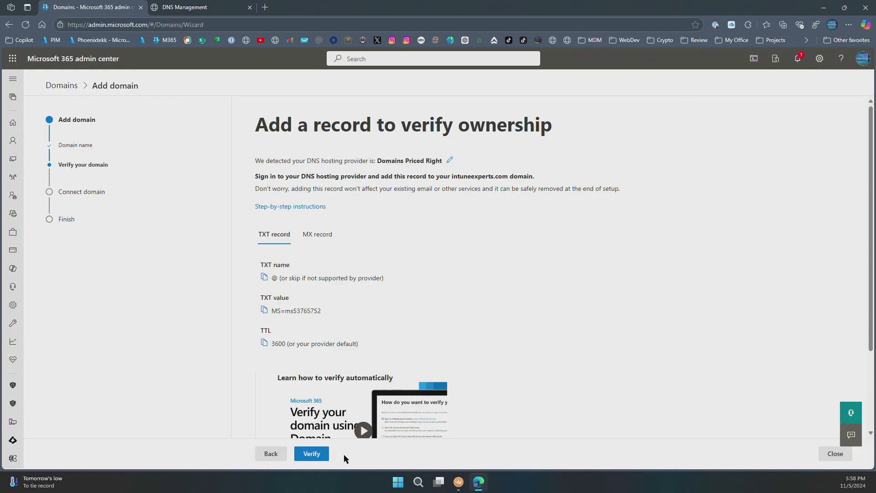
scroll(346, 366, down, 2)
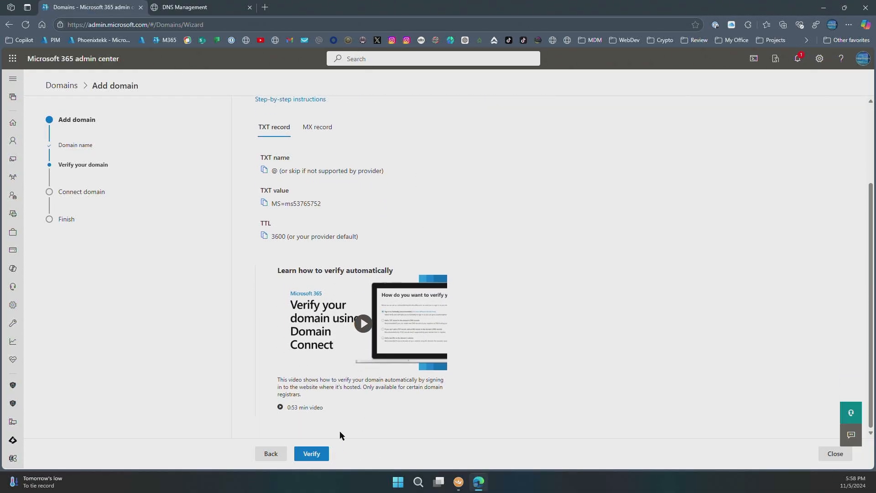
click(312, 455)
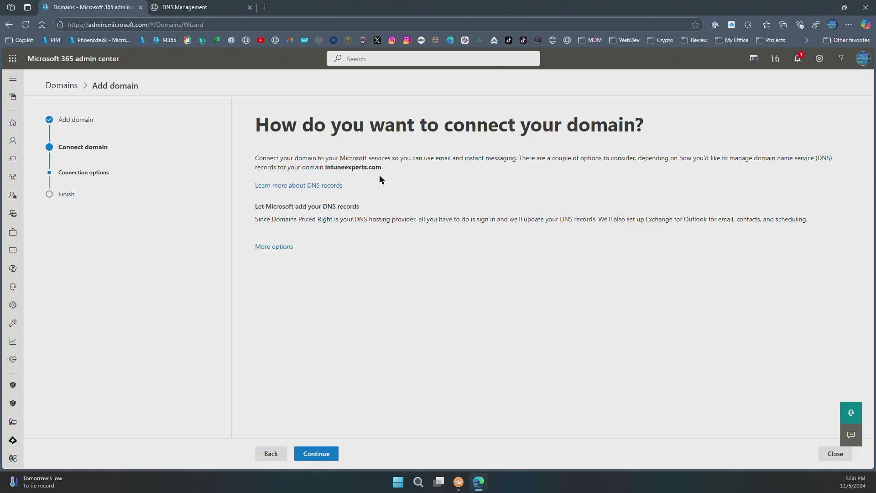
click(278, 247)
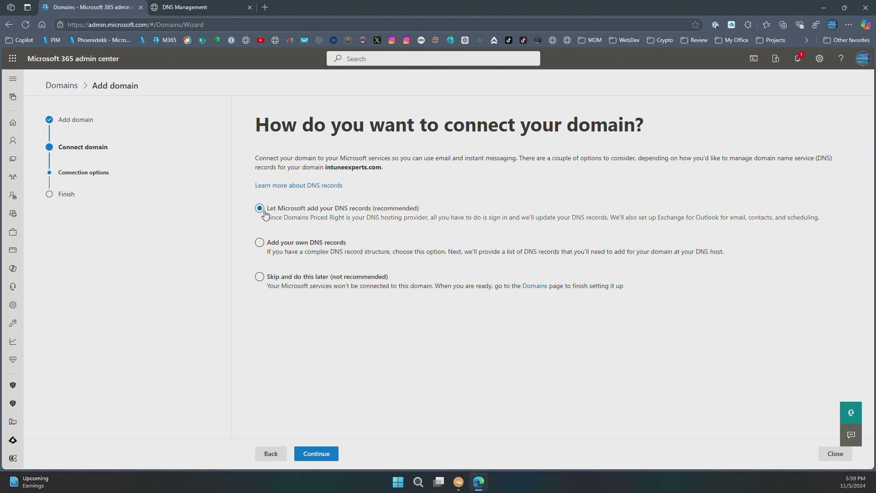
click(319, 454)
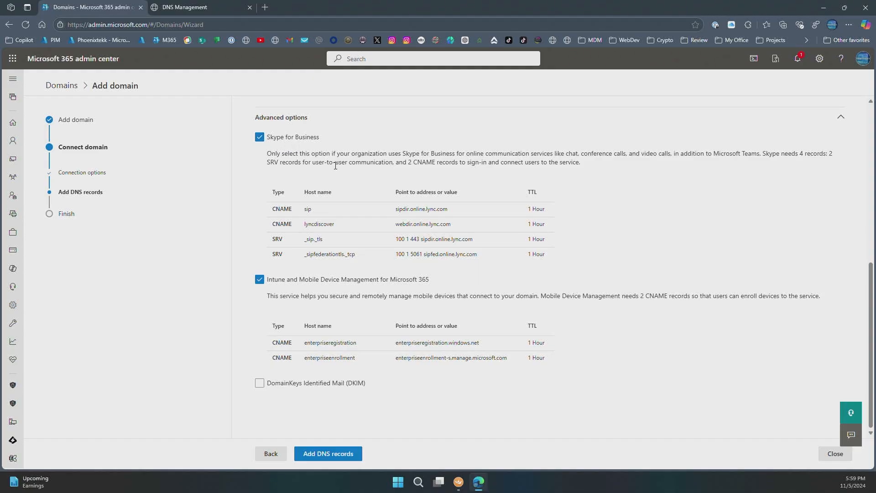
Add the DNS records with DomainKeys Identified Mail (DKIM) included and authorize Microsoft Office 365 for intuneexperts.com through Domain Connect
scroll(335, 165, up, 5)
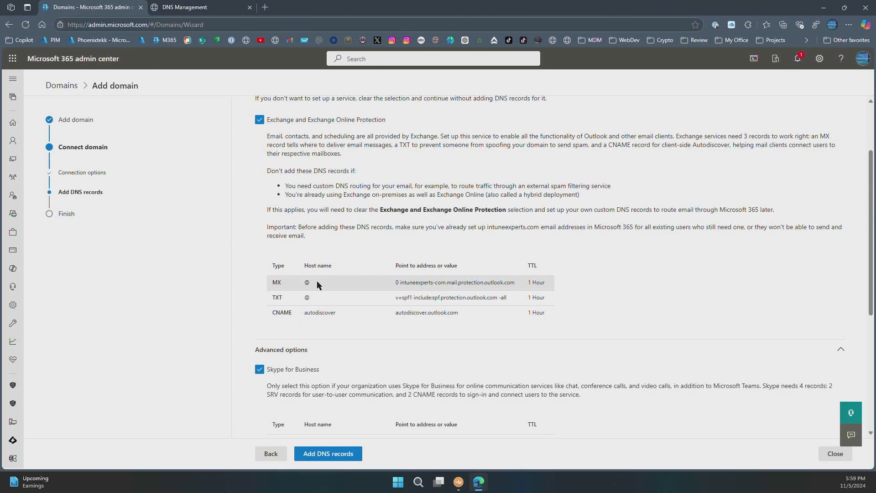
scroll(368, 280, down, 2)
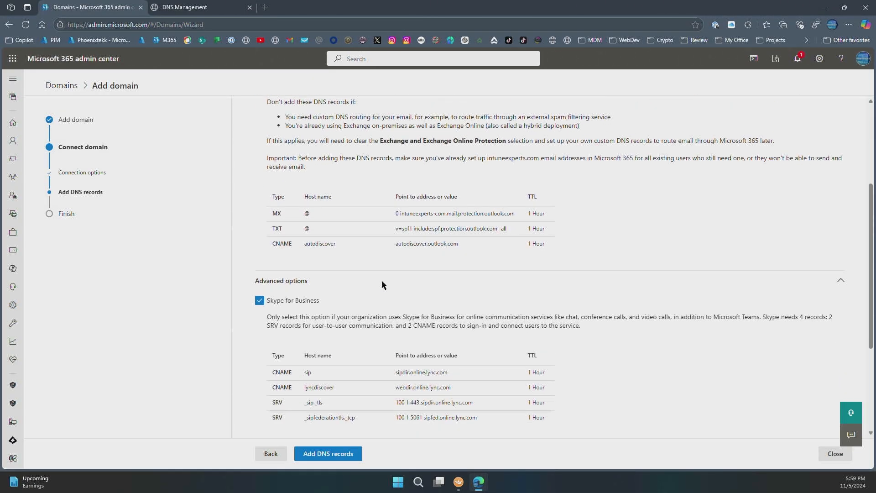
scroll(383, 285, down, 3)
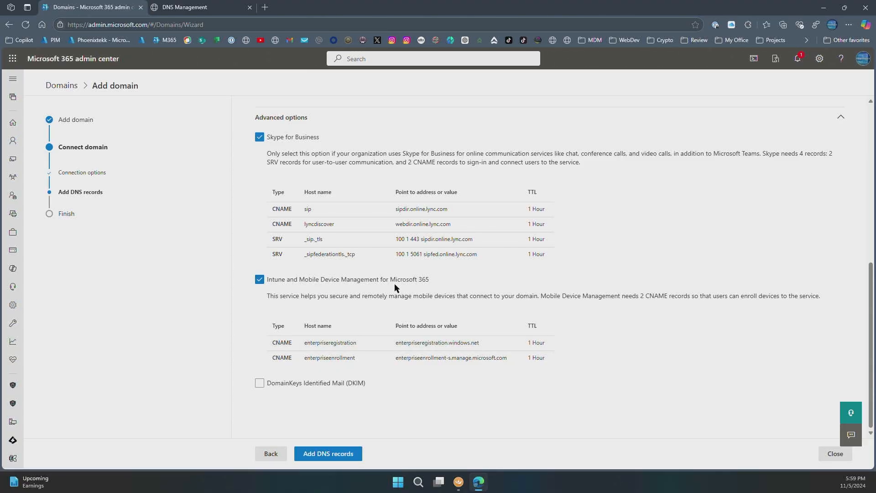
click(259, 384)
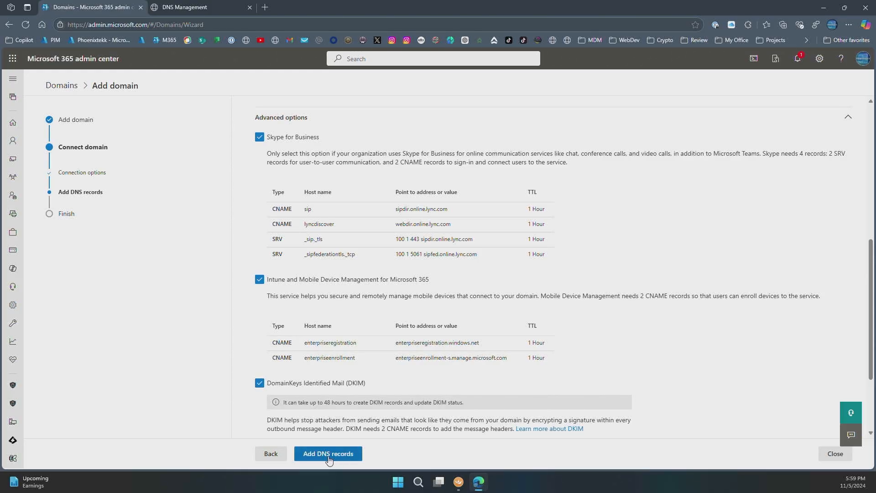
click(328, 455)
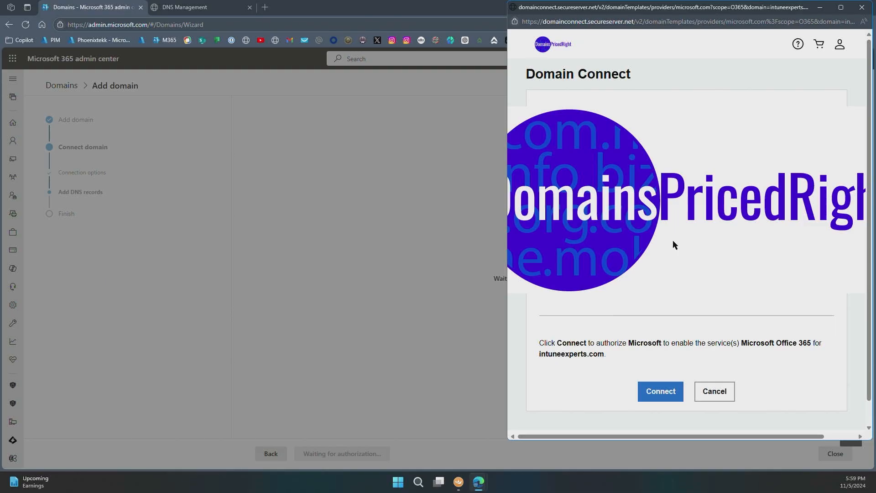
click(663, 392)
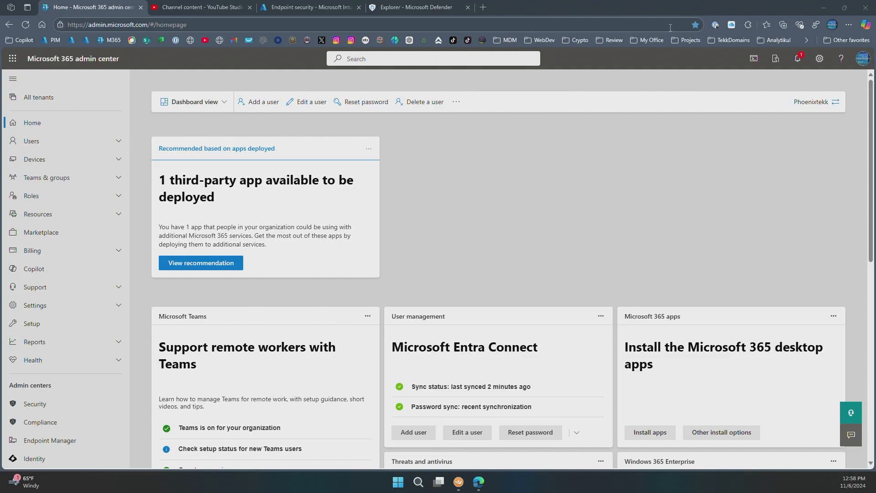
Open the username and email settings of the active user whose only license is Microsoft 365 Business Premium
click(44, 145)
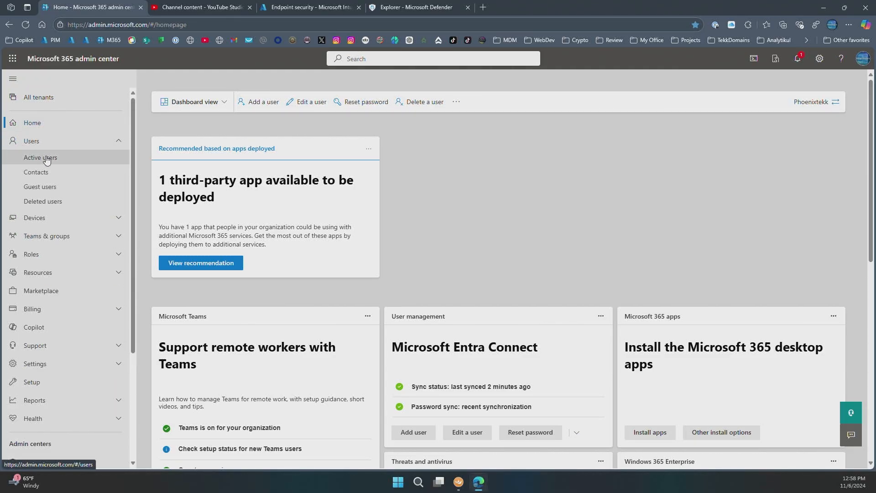
click(44, 158)
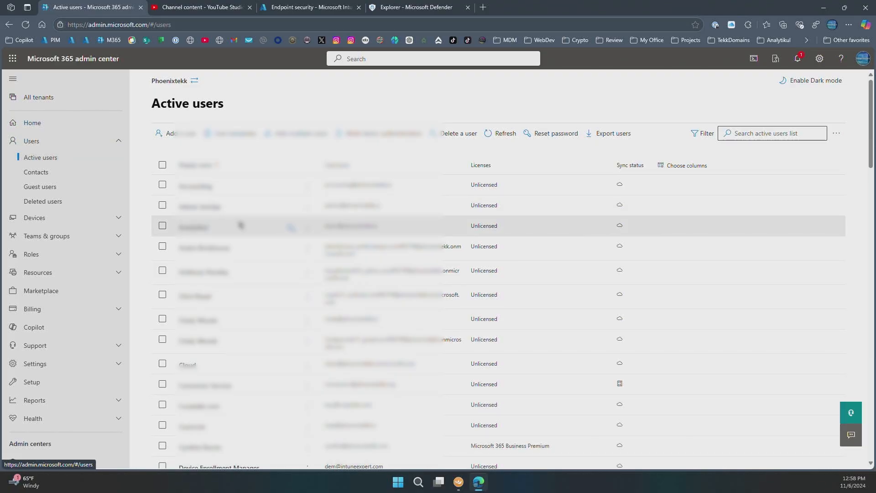
scroll(241, 225, down, 3)
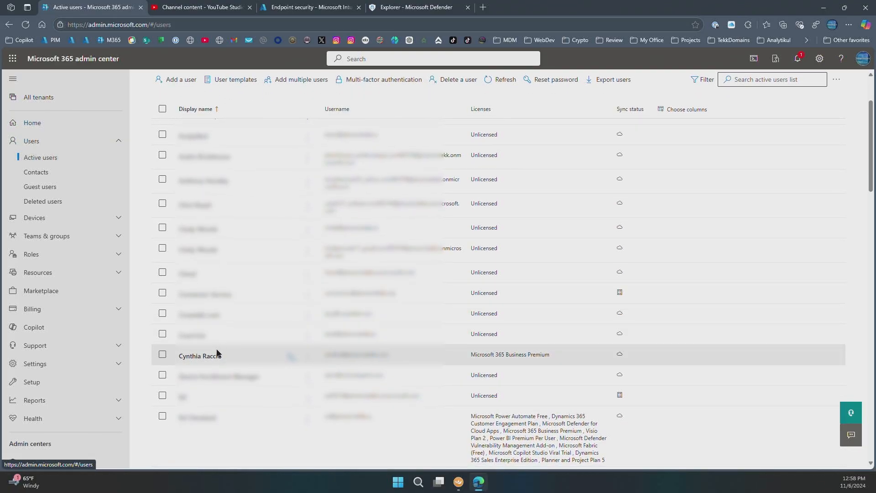
click(211, 356)
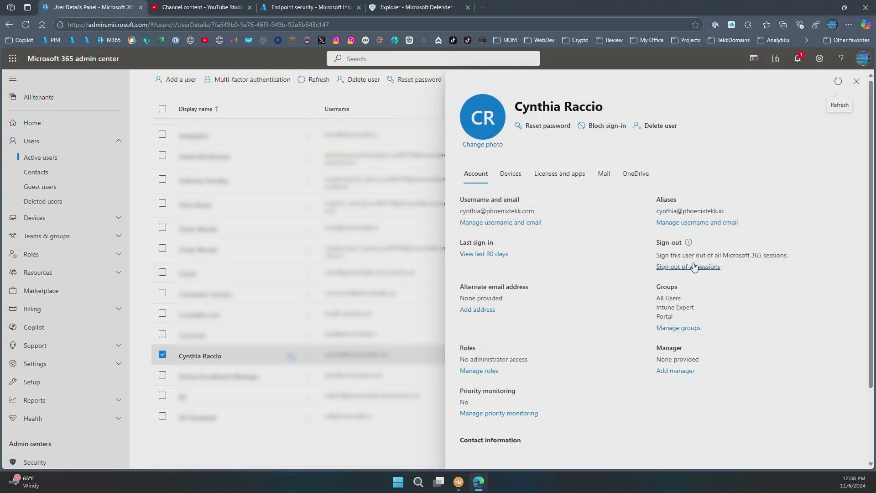
click(498, 224)
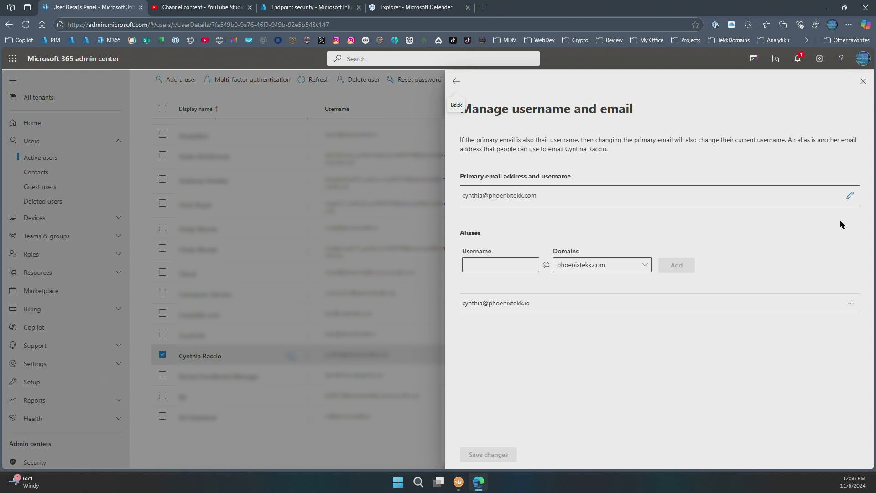
Change the domain of the user's primary email address and username to intuneexperts.com and save the changes
click(851, 197)
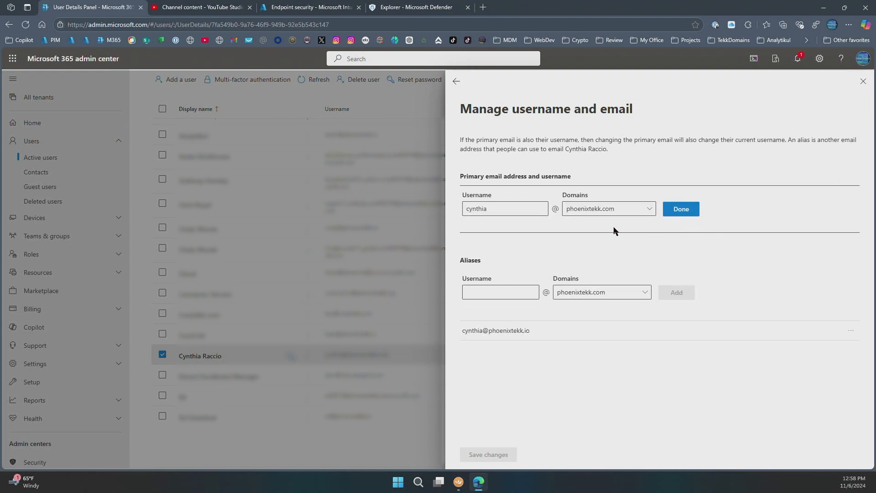
click(603, 211)
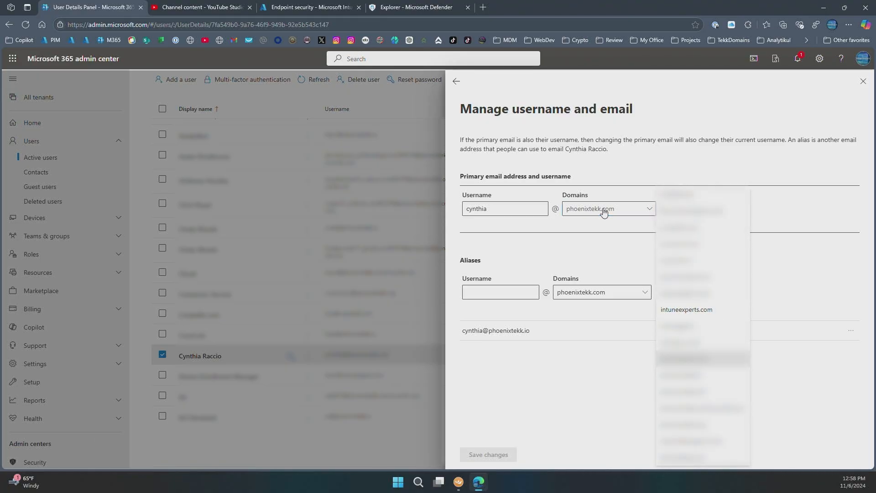
click(679, 310)
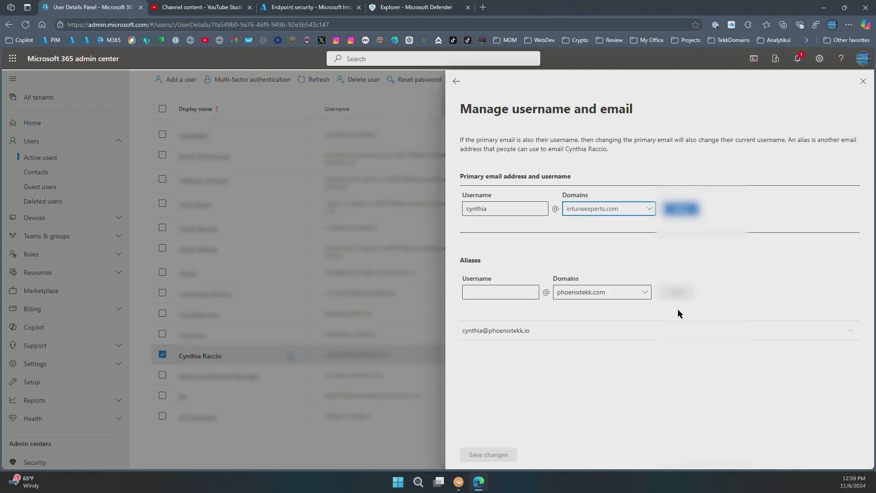
click(679, 211)
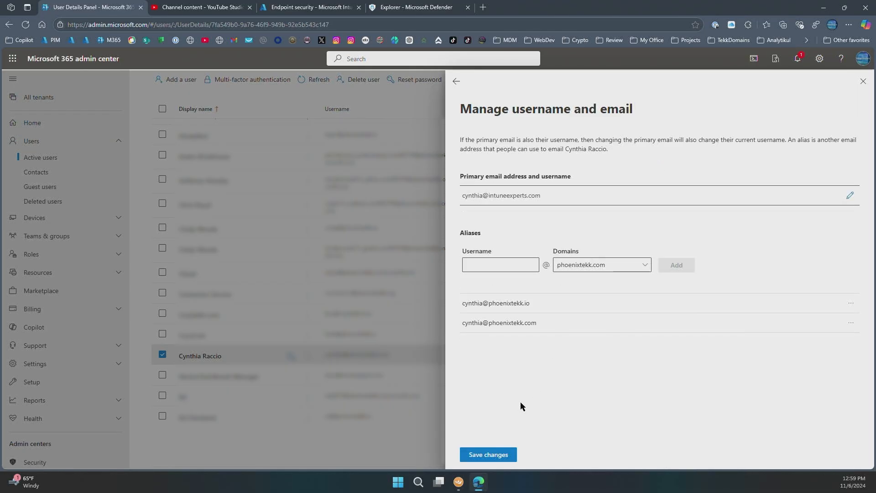
click(486, 454)
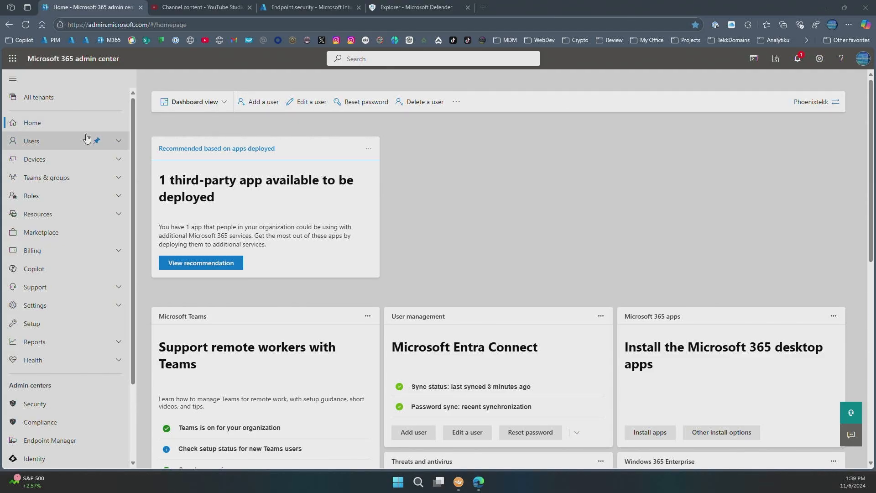
Switch to the Exchange admin center and open the list of accepted mail flow domains
scroll(87, 137, down, 3)
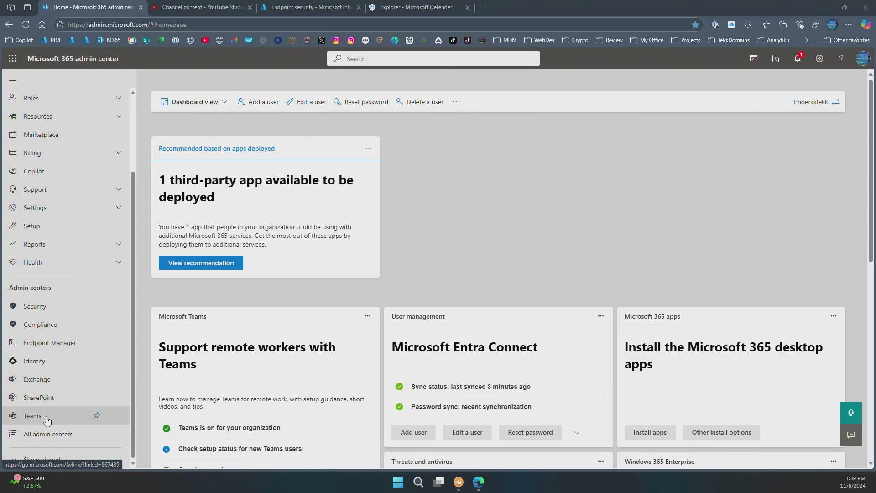
click(46, 439)
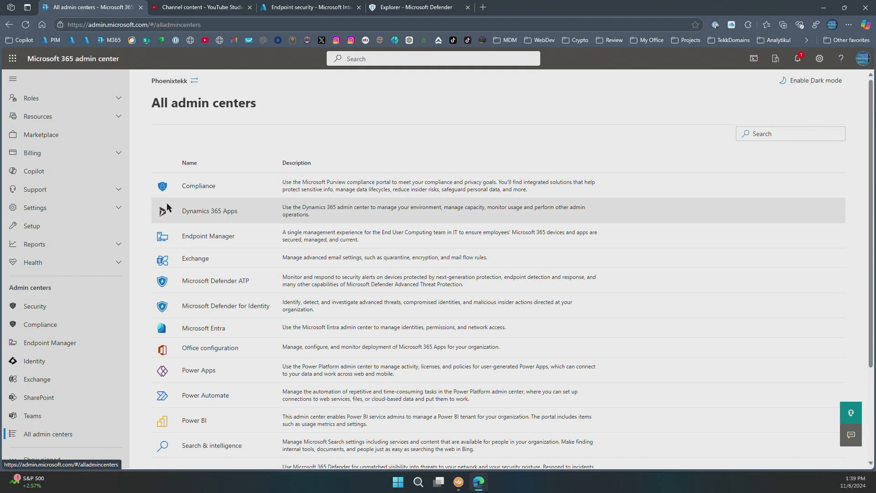
click(195, 259)
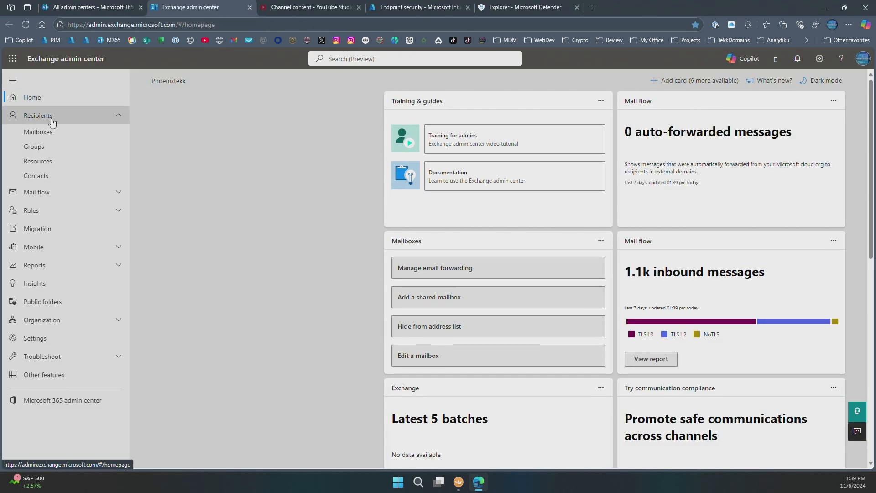
click(52, 119)
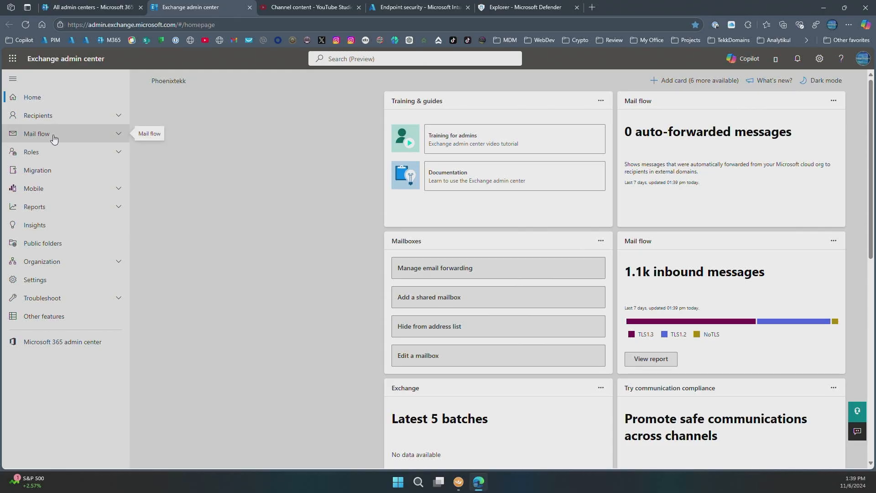
click(53, 136)
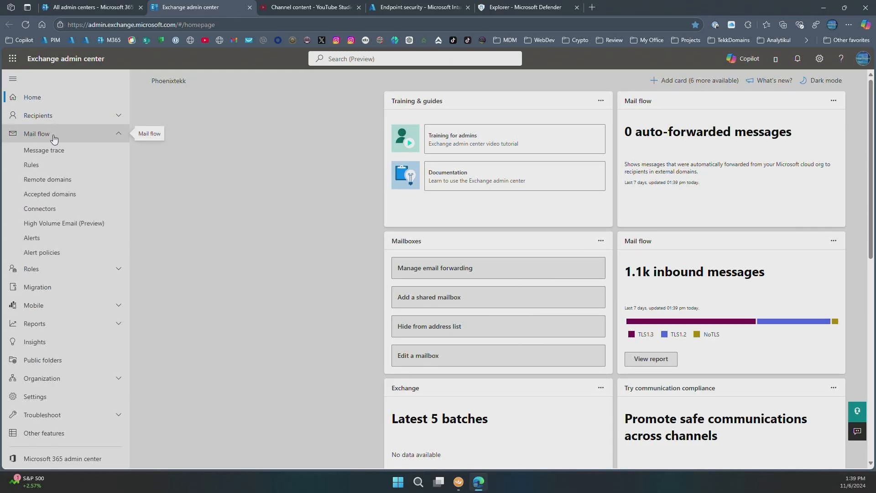
click(52, 200)
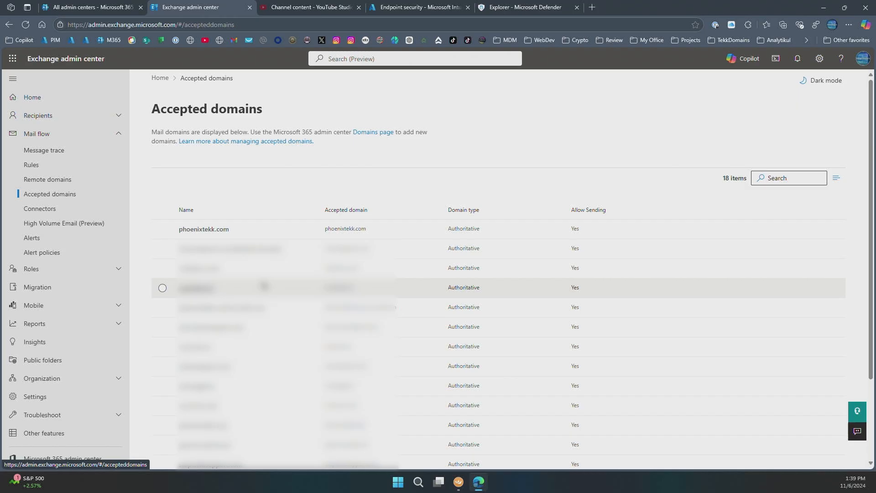
Set the accepted domain phoenixtekk.com to Internal relay and save the change
click(215, 230)
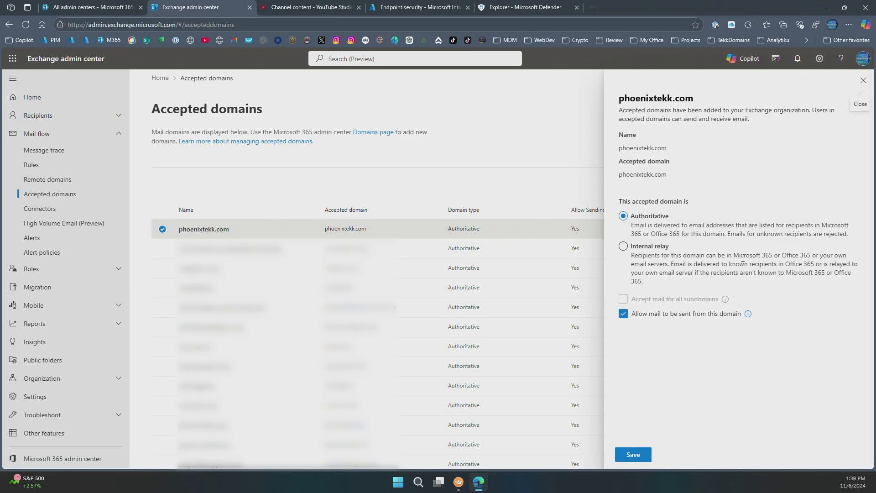
click(624, 247)
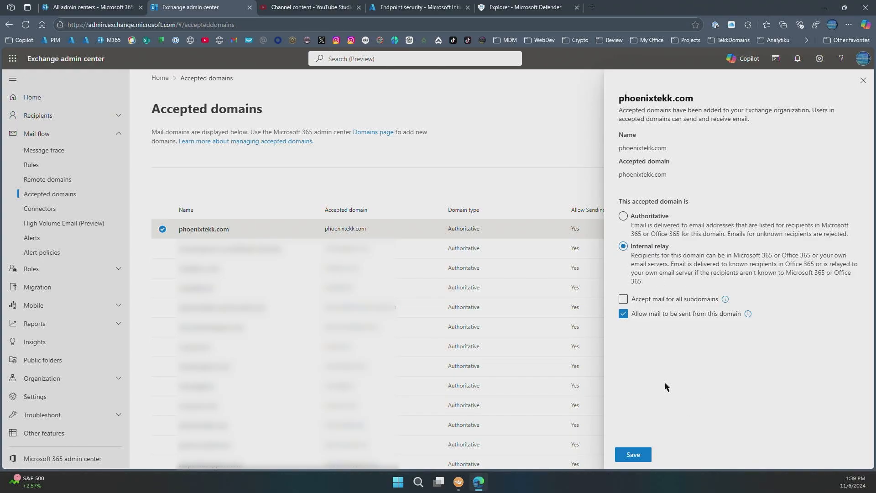
click(639, 454)
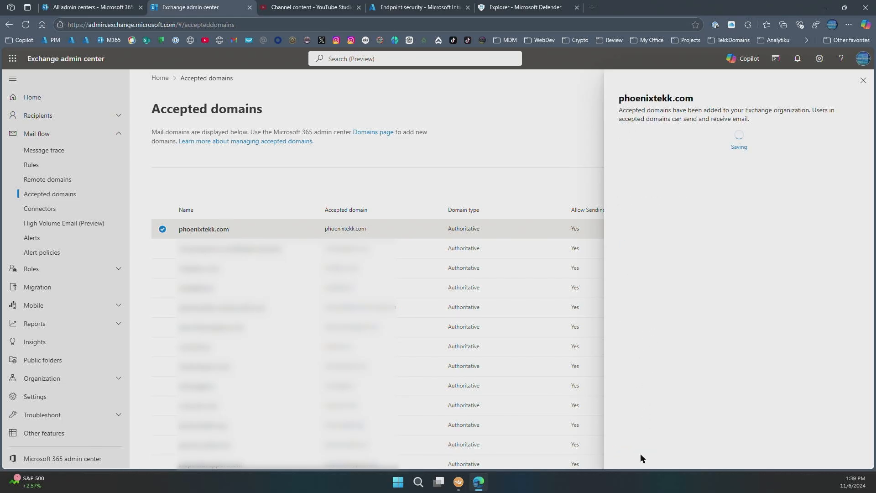